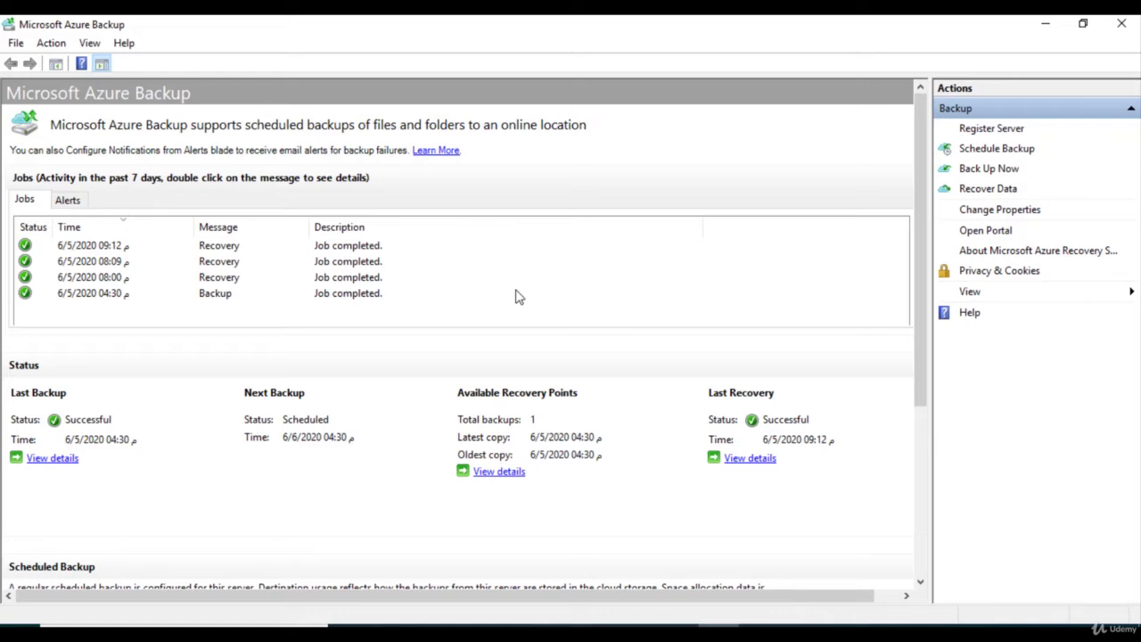
# Review the four completed jobs on the backup dashboard, then bring up the backup alerts list.
pyautogui.click(75, 203)
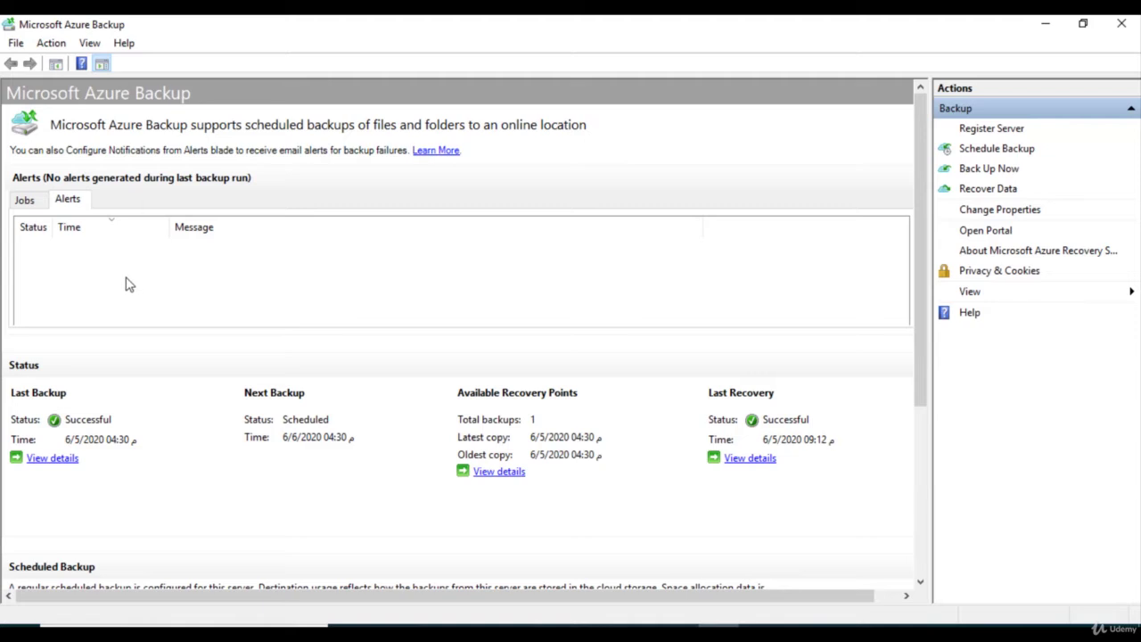
# Return to the recent jobs list, then switch to the Azure portal in Firefox.
pyautogui.click(24, 200)
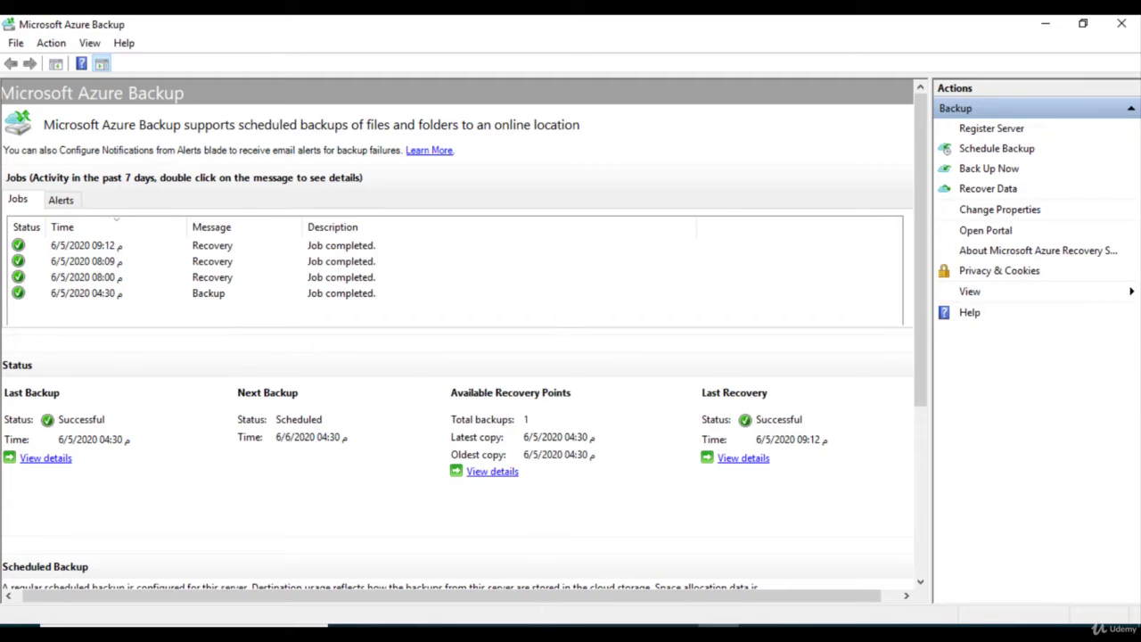
pyautogui.click(548, 624)
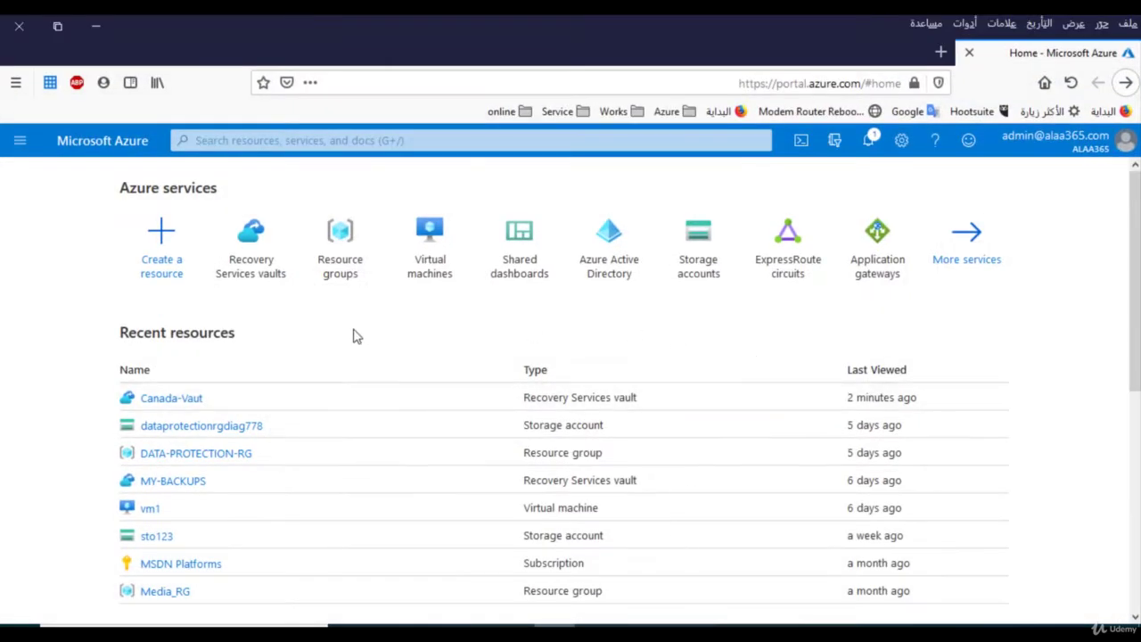
# Go to Recovery Services vaults, Canada-Vaut, Backup Alerts, and bring up its notification settings.
pyautogui.click(246, 234)
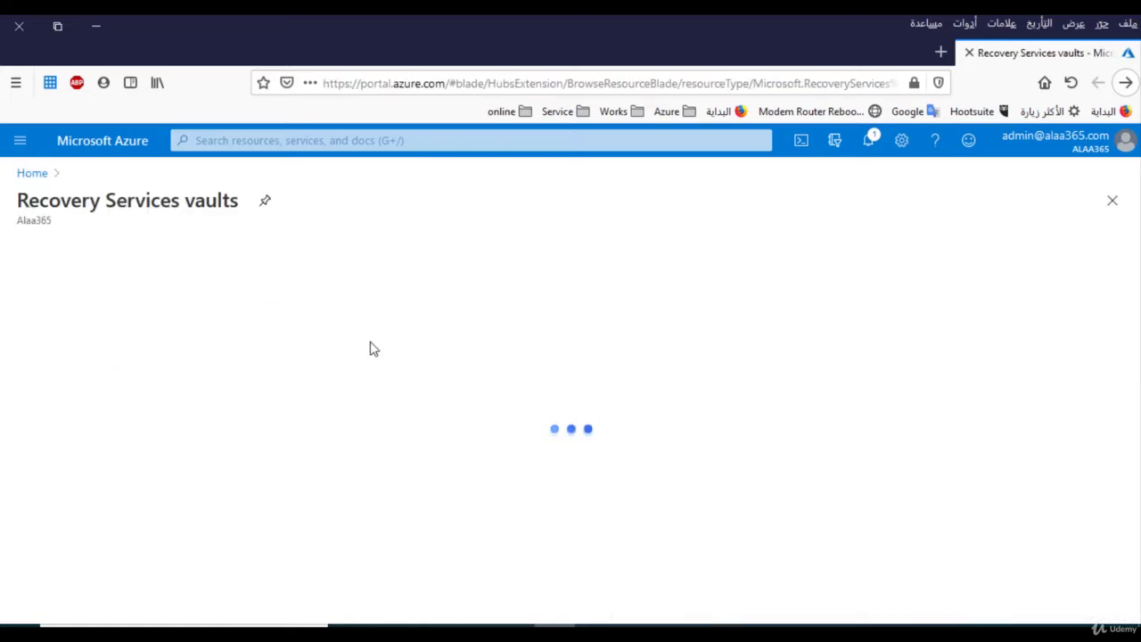
pyautogui.click(117, 388)
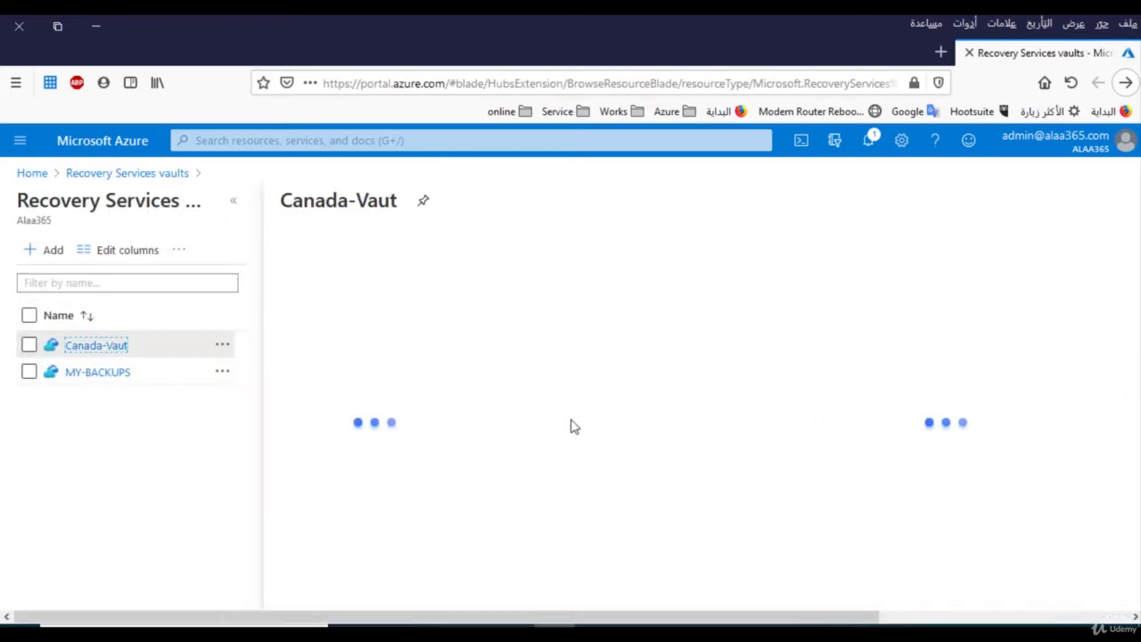
pyautogui.moveTo(478, 307); pyautogui.dragTo(472, 523)
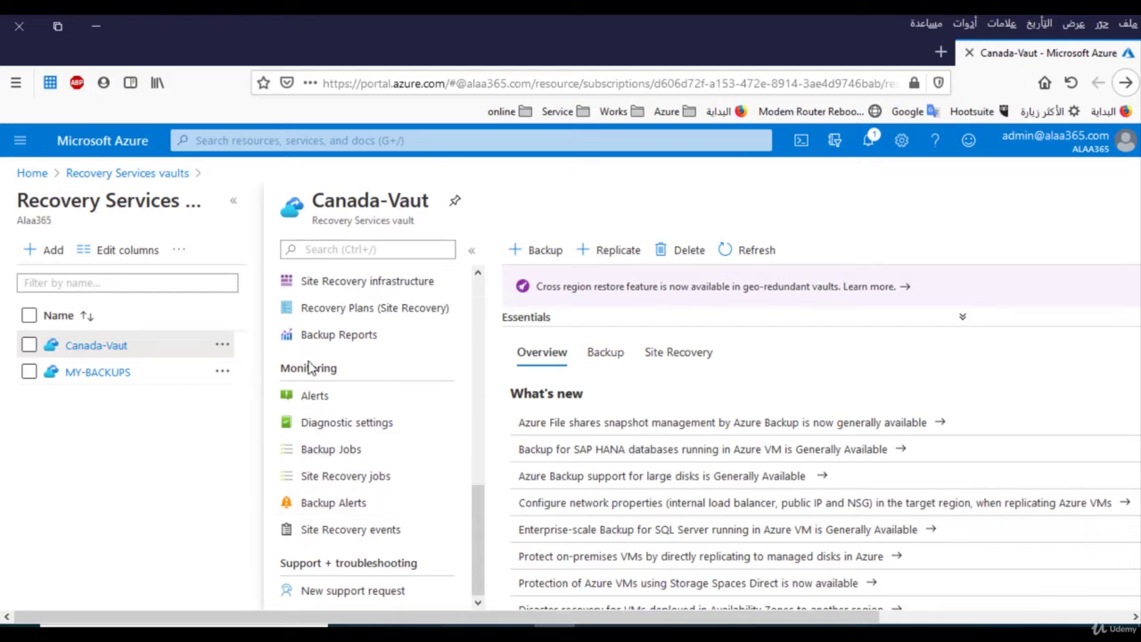
pyautogui.click(357, 503)
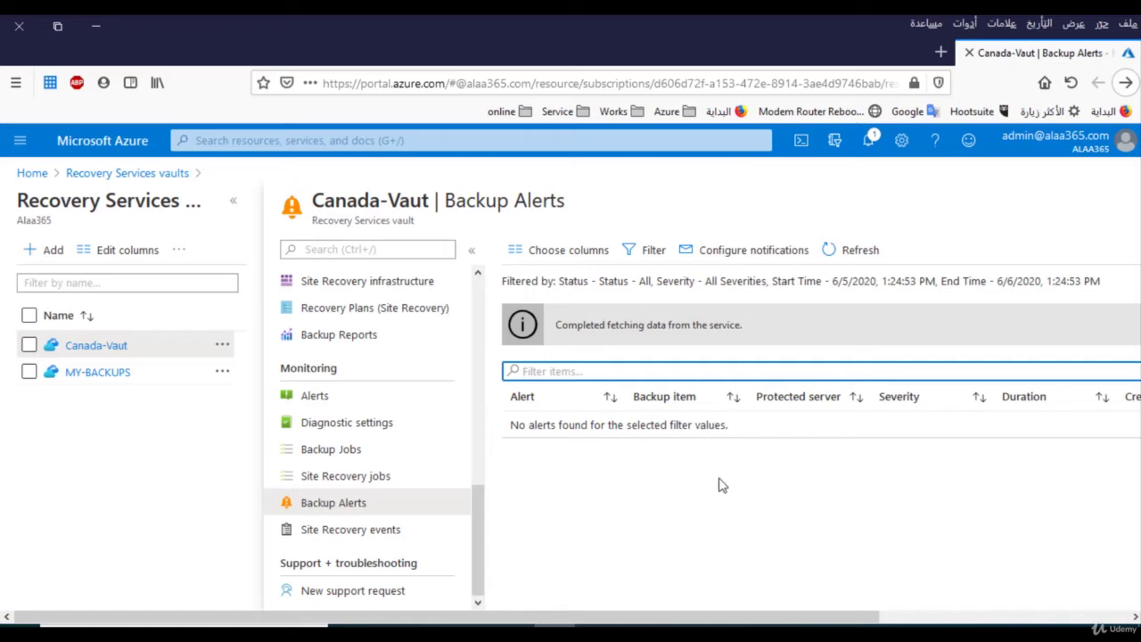
pyautogui.click(761, 254)
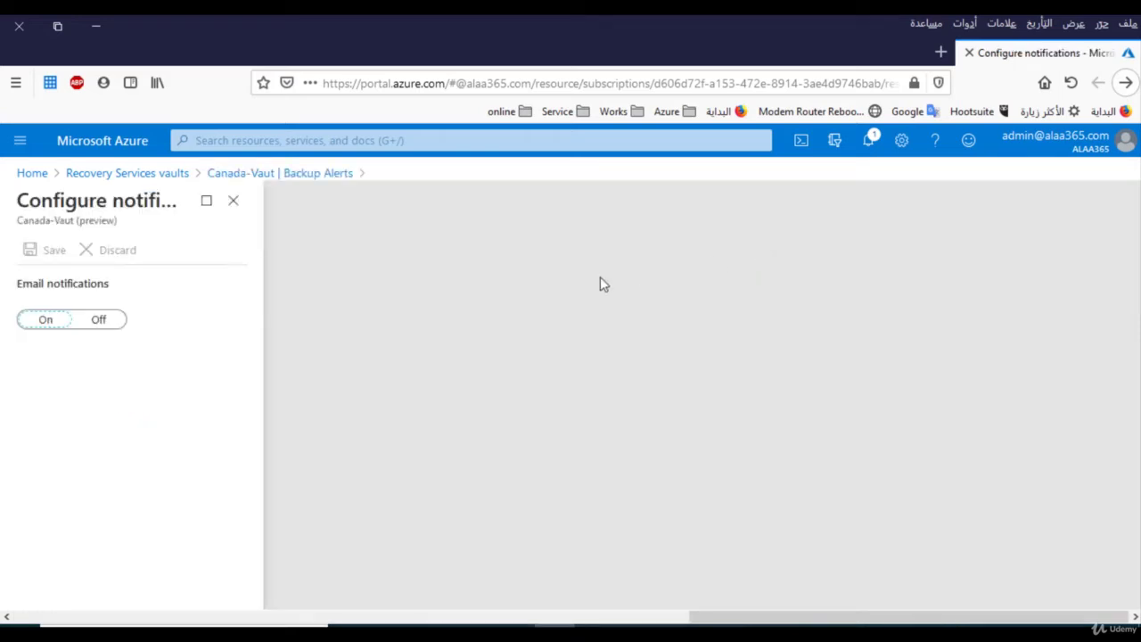
# Switch Email notifications to On and put the cursor in the Recipients (Email) box.
pyautogui.press('Right')
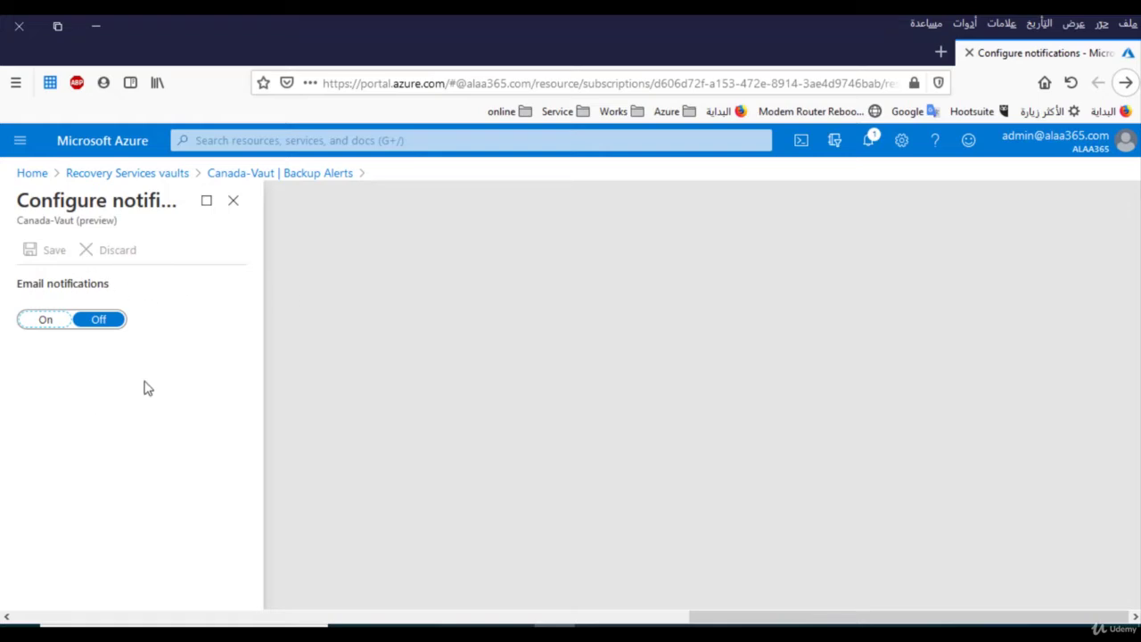
pyautogui.click(47, 326)
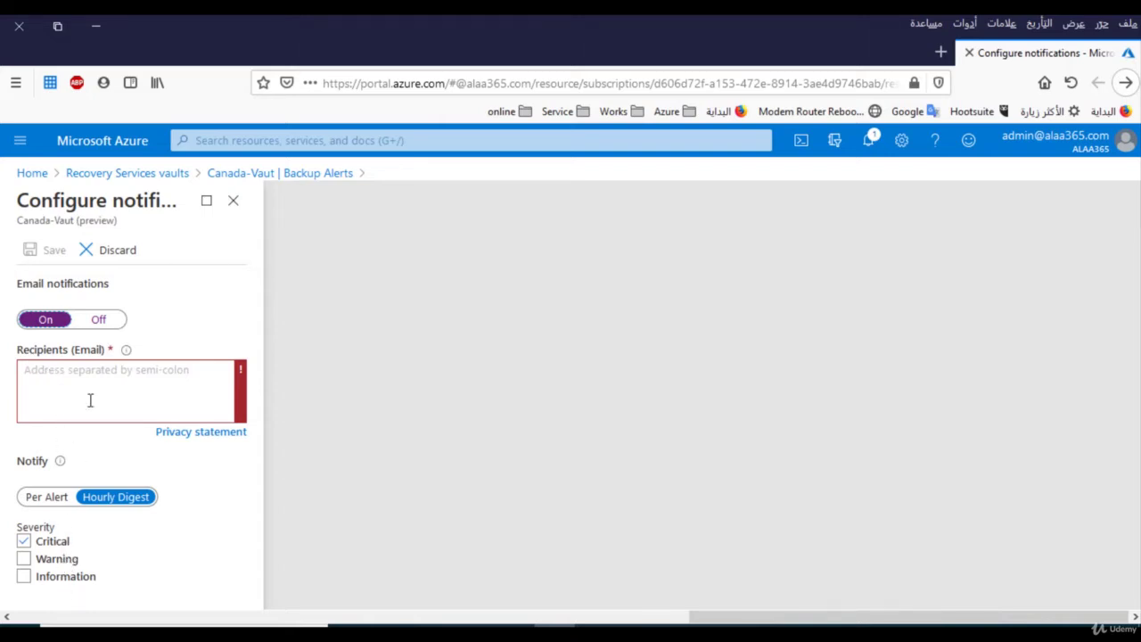
pyautogui.click(99, 383)
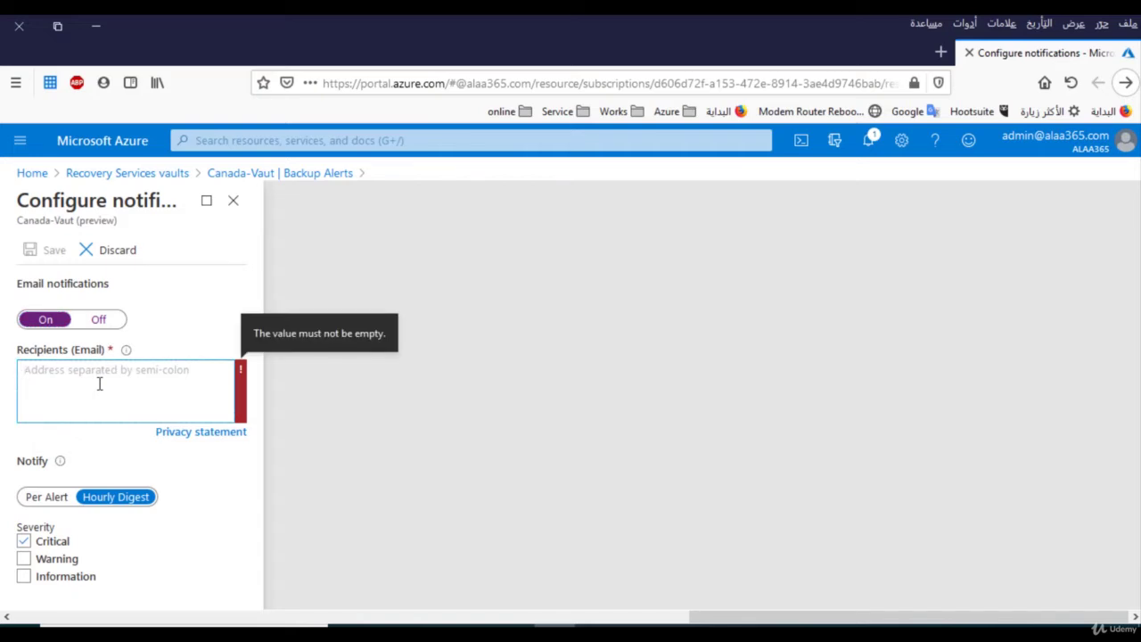
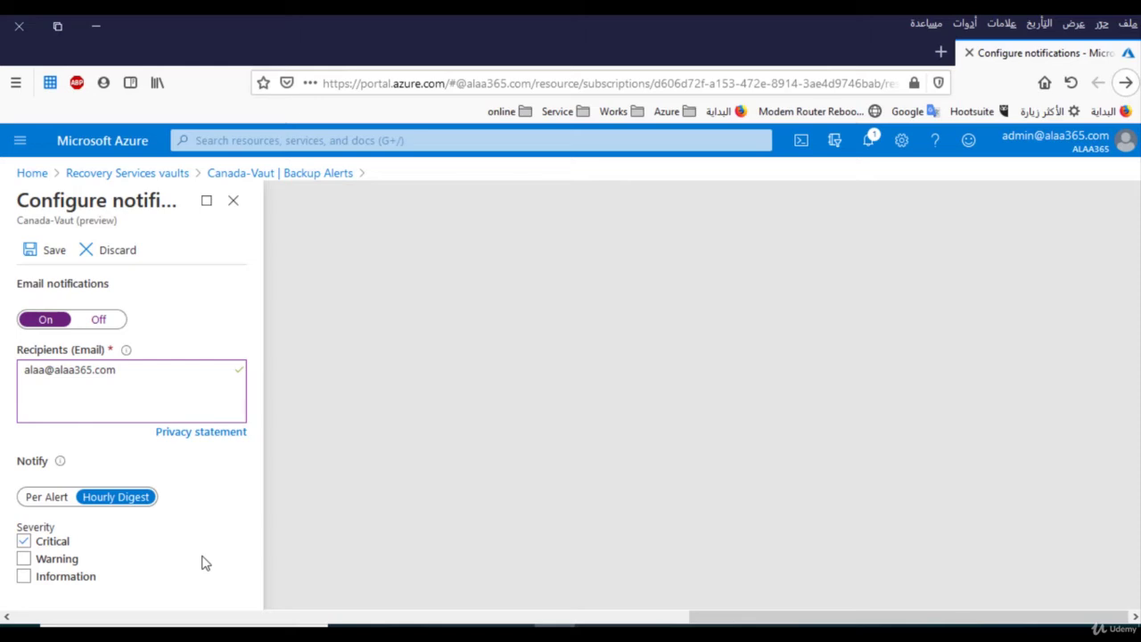
# Add Warning and Information severities, save the notification settings, and return to the Azure Backup agent.
pyautogui.click(23, 560)
pyautogui.click(23, 577)
pyautogui.click(33, 254)
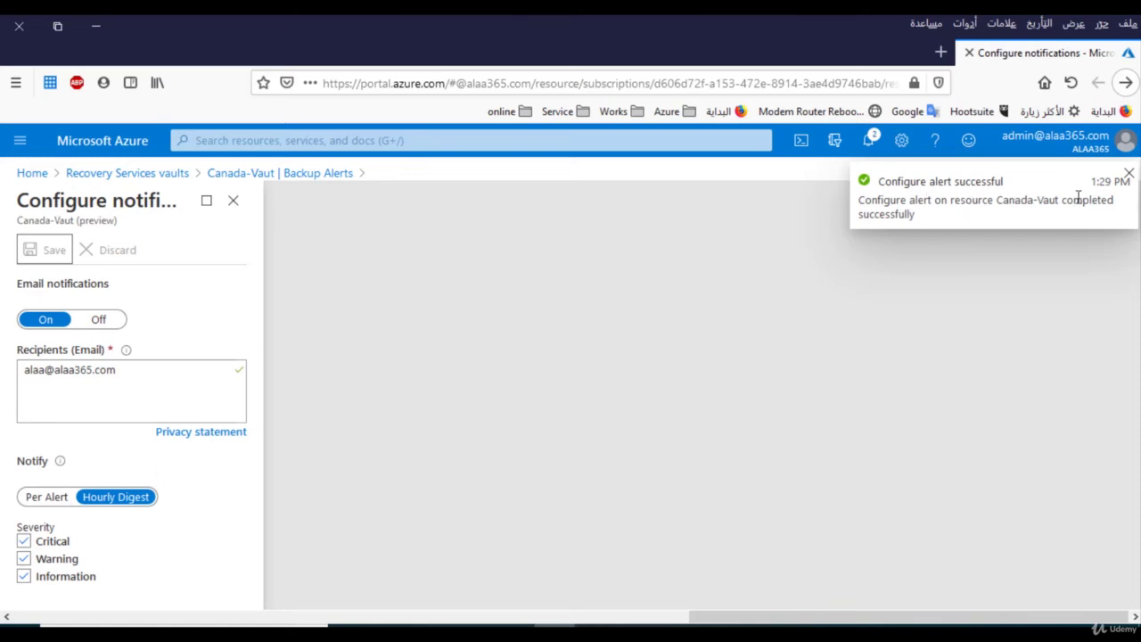
pyautogui.click(1129, 176)
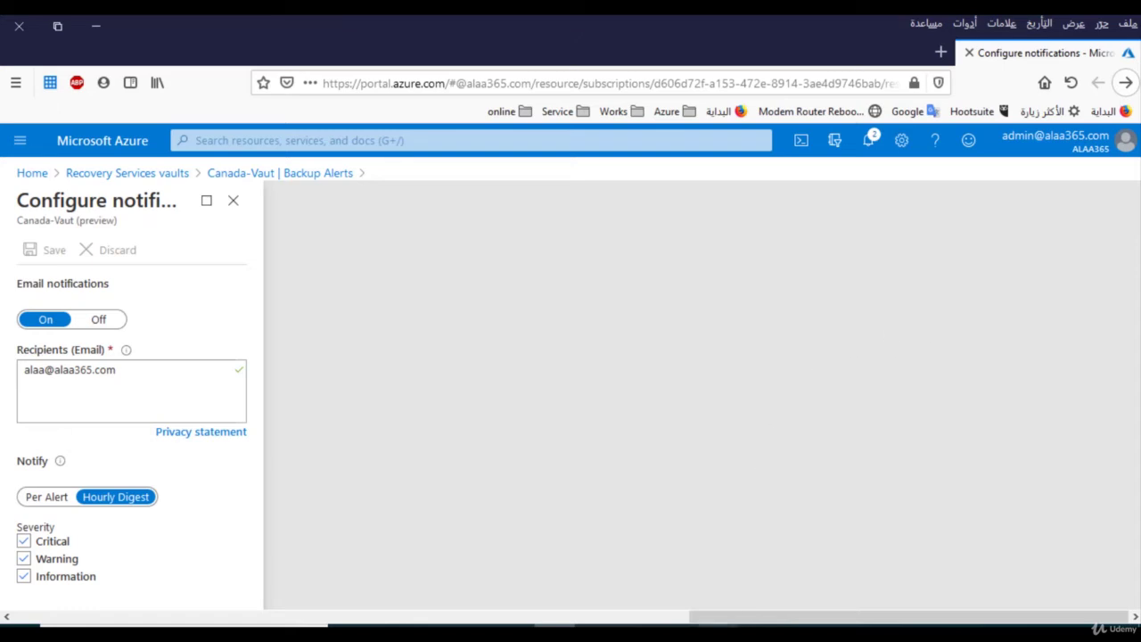
pyautogui.click(718, 562)
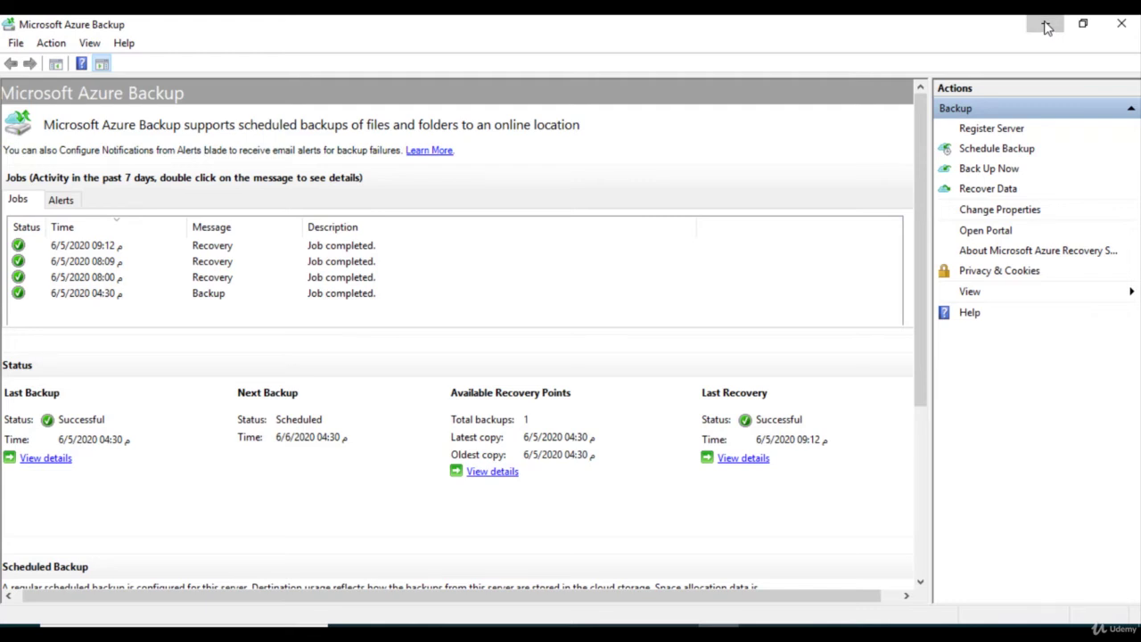
pyautogui.click(1047, 27)
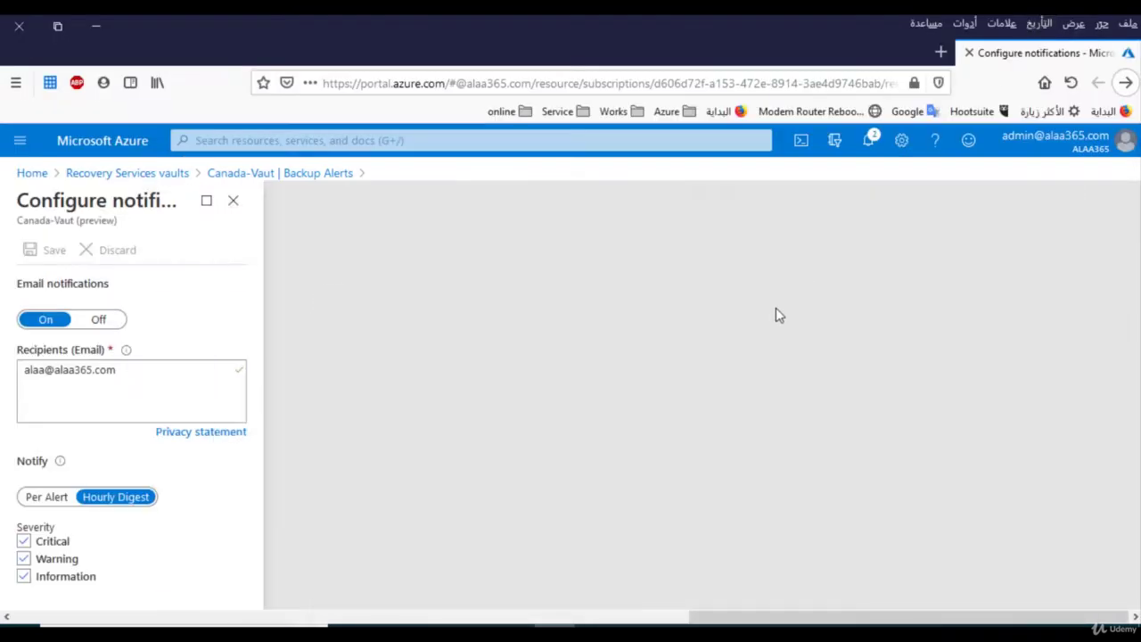
pyautogui.click(88, 174)
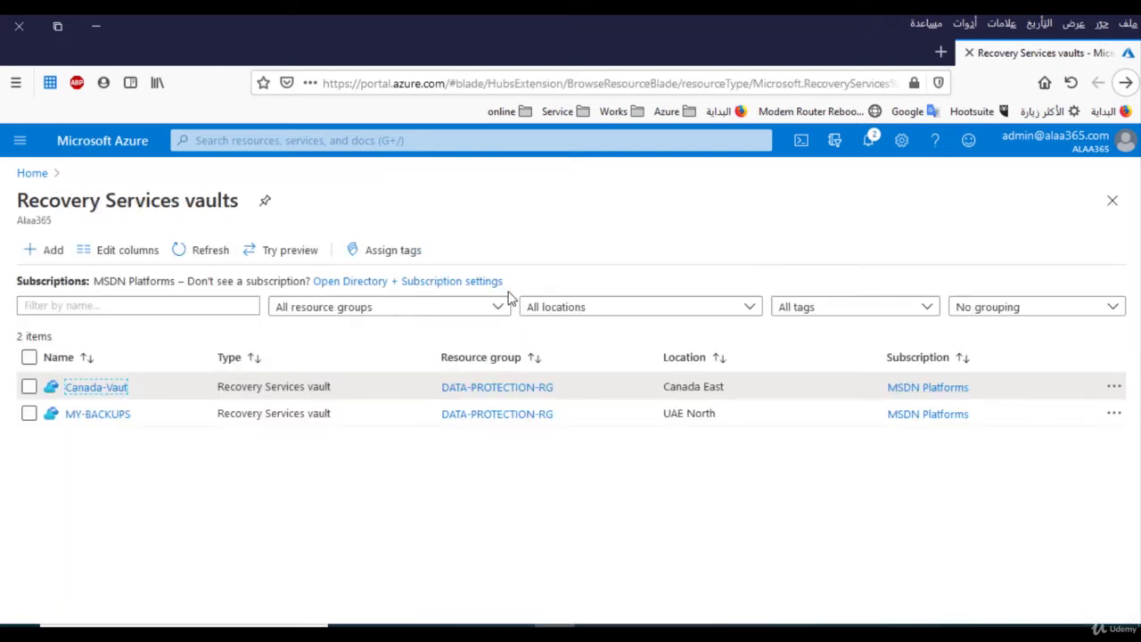
# Open Canada-Vaut and attempt to delete it, confirming the deletion with Yes.
pyautogui.click(96, 388)
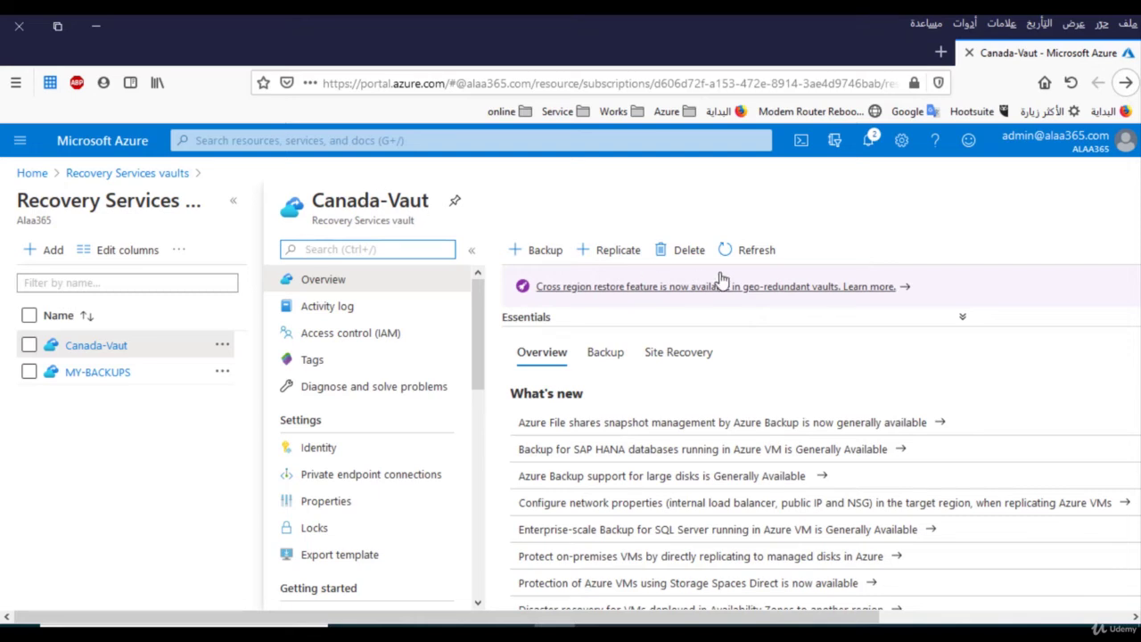
pyautogui.click(683, 254)
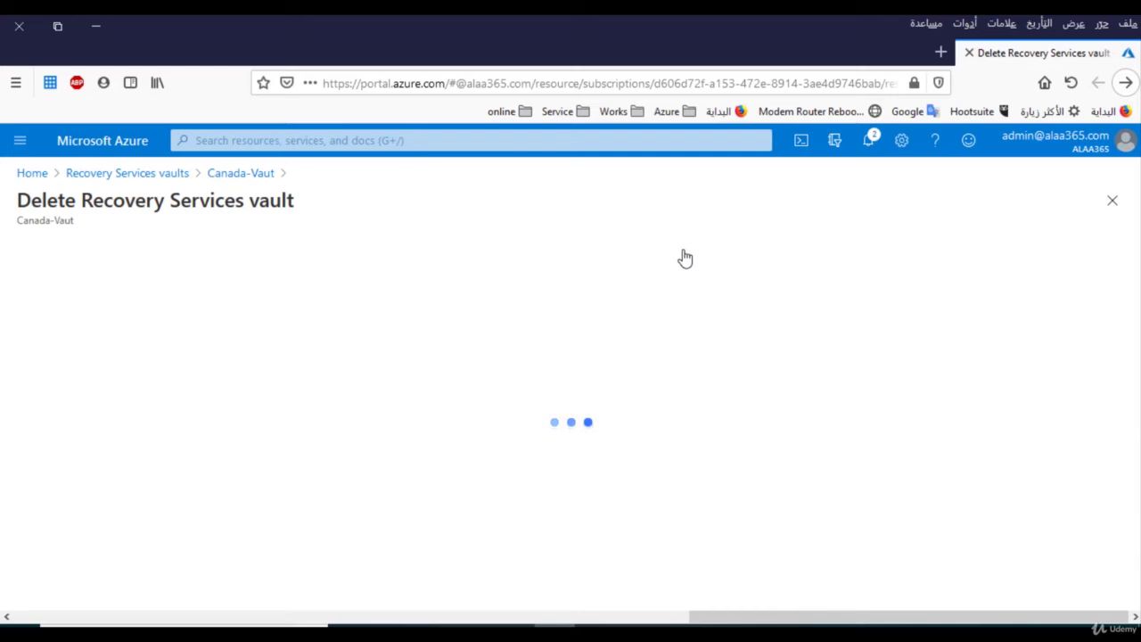
pyautogui.click(50, 584)
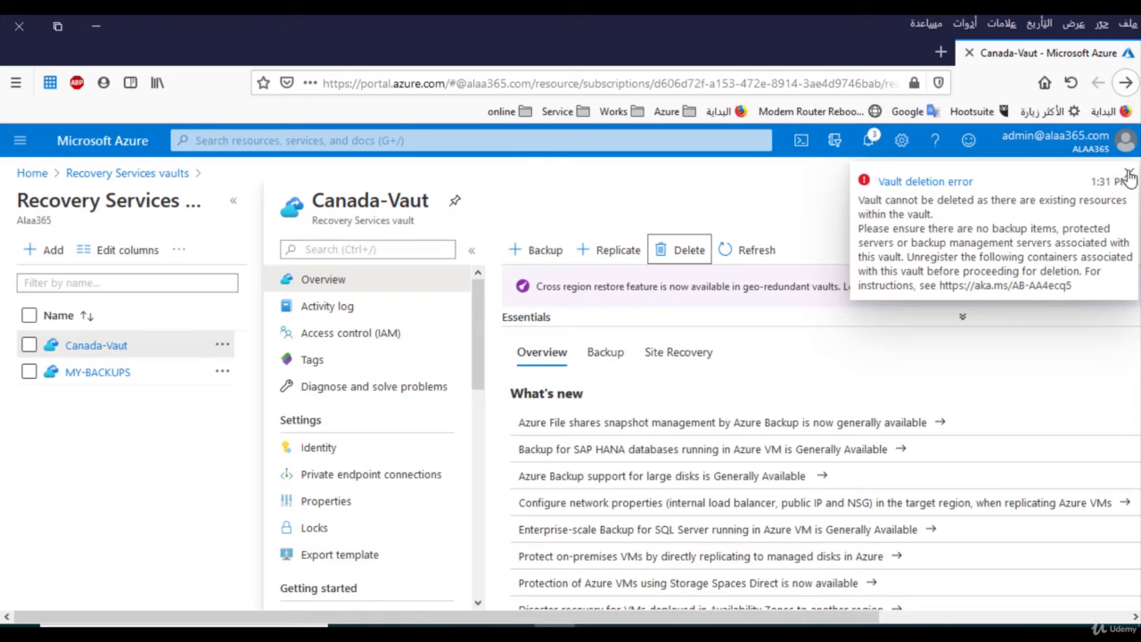
# Close the 'Vault deletion error' notification about remaining protected servers and backup items.
pyautogui.click(1129, 174)
pyautogui.click(1129, 175)
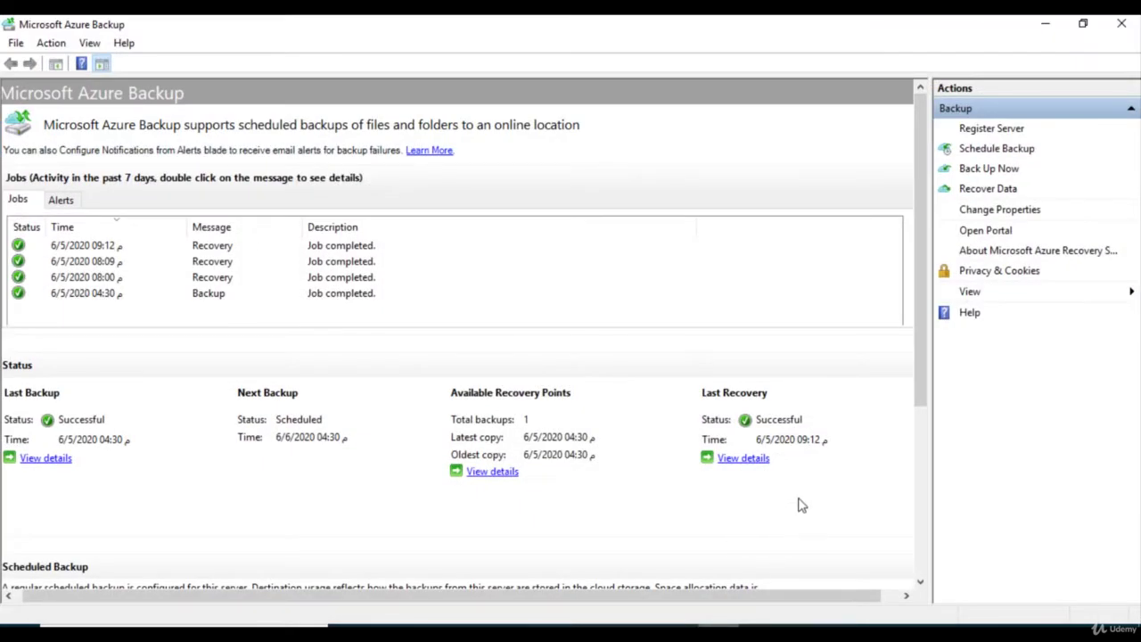
# In Schedule Backup, choose to stop the schedule and delete all stored backups, then return to Firefox.
pyautogui.click(963, 148)
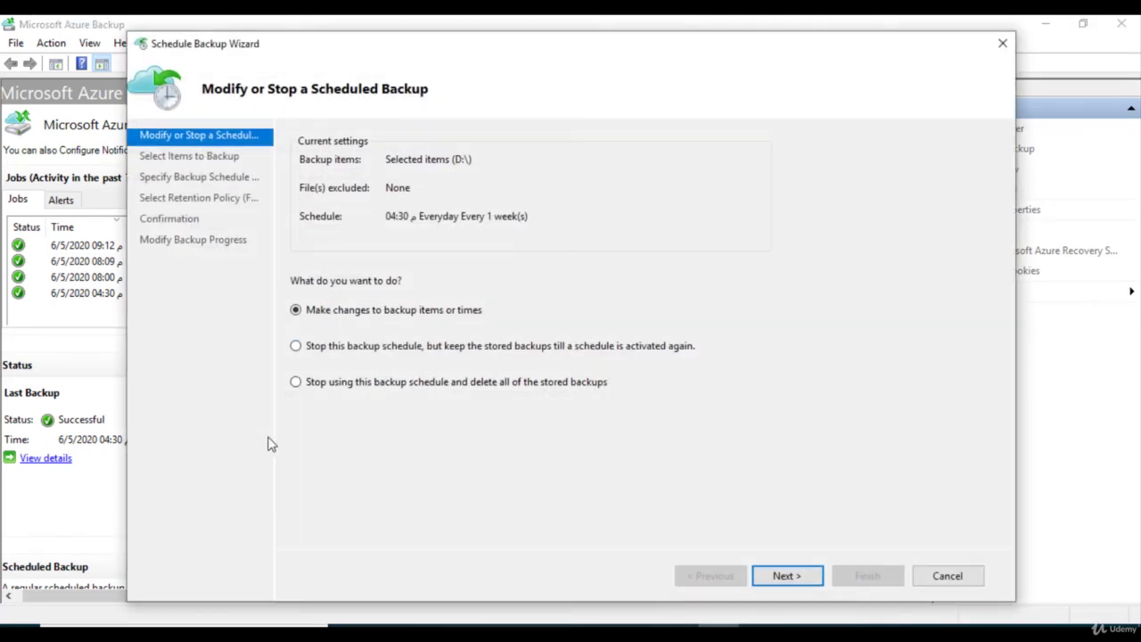
pyautogui.click(382, 388)
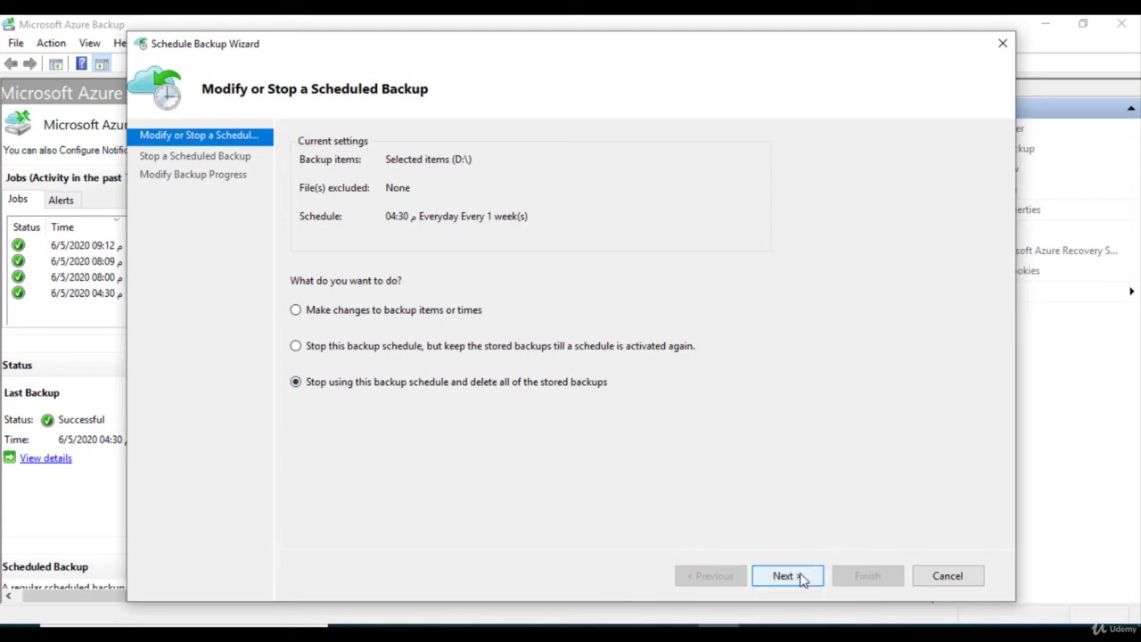
pyautogui.moveTo(554, 635)
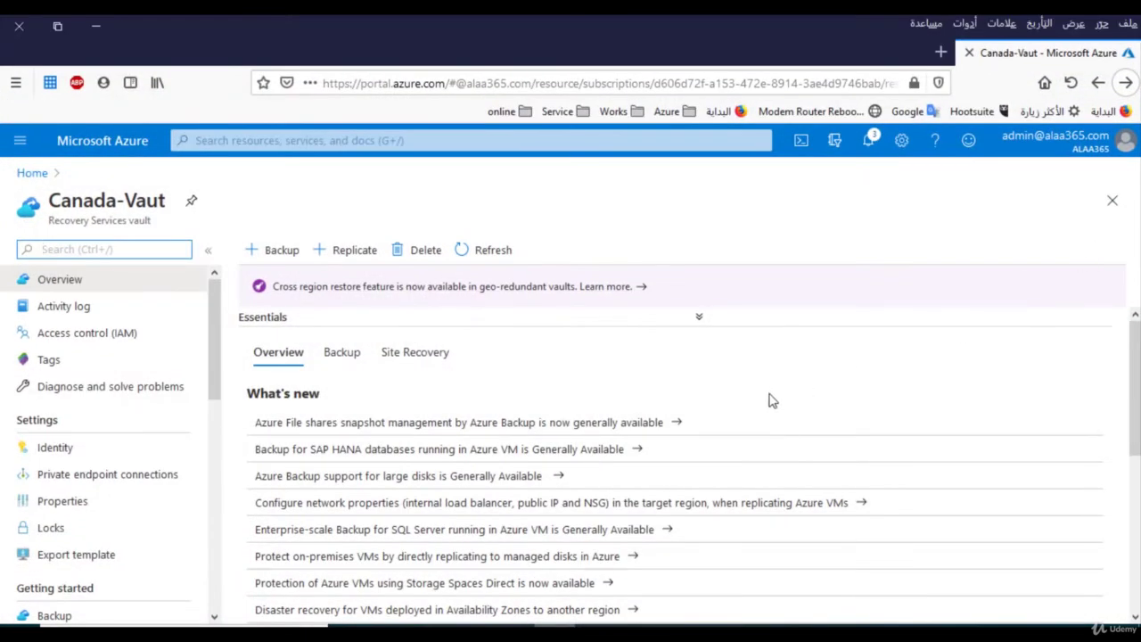
# Via Backup Infrastructure, list the Azure Backup Agent servers: one server, agent 2.0.9177.0, 1 backup item.
pyautogui.moveTo(214, 357); pyautogui.dragTo(190, 489)
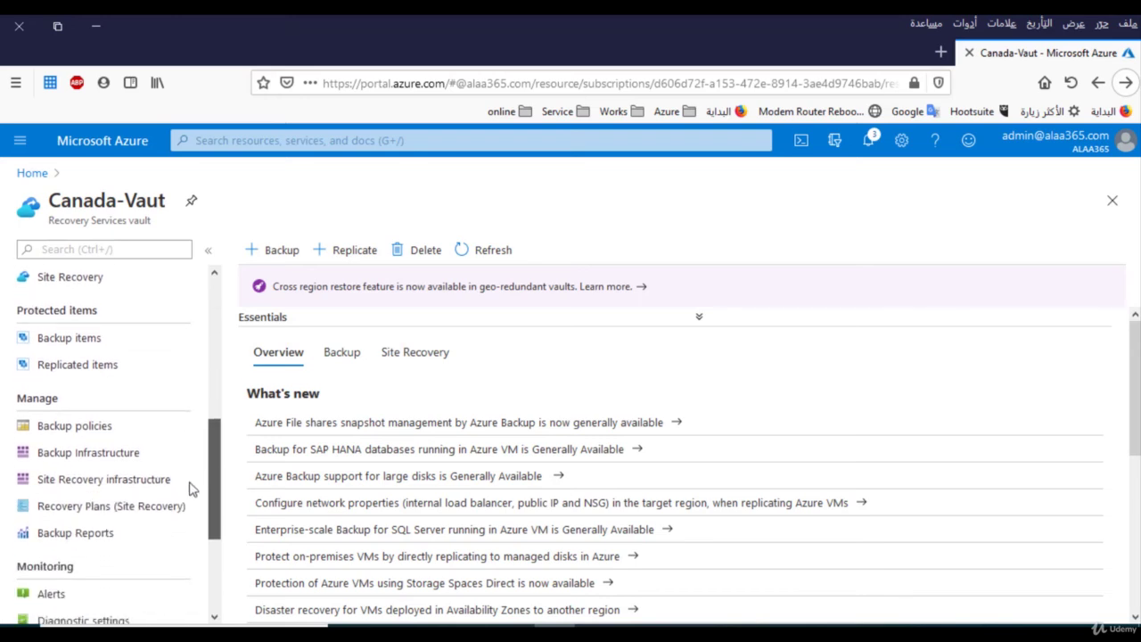
pyautogui.click(98, 453)
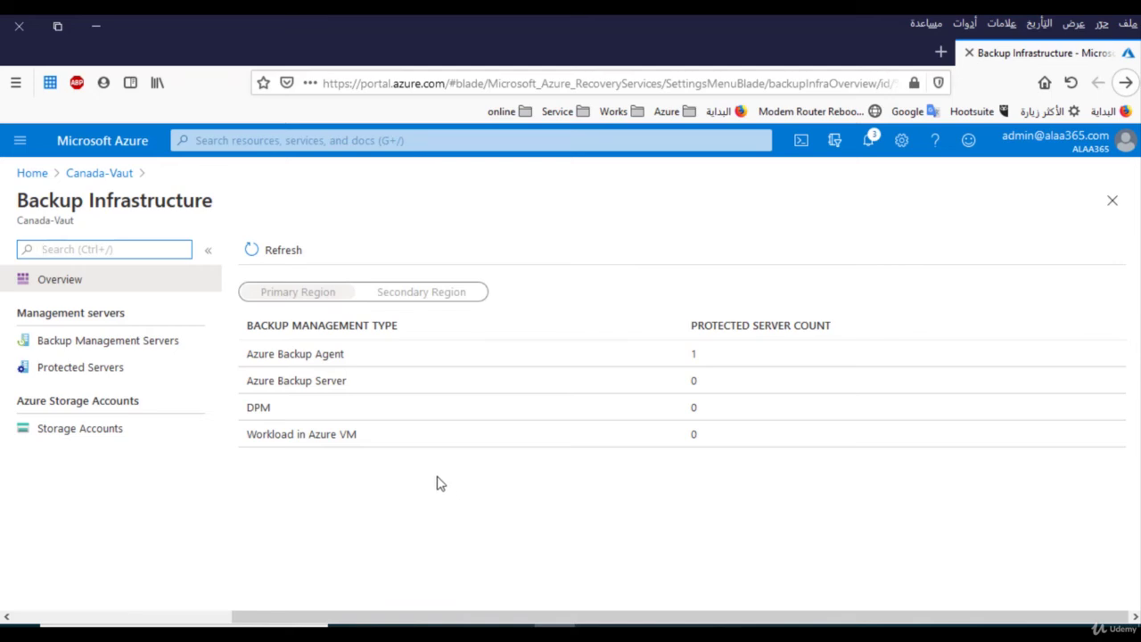
pyautogui.click(313, 354)
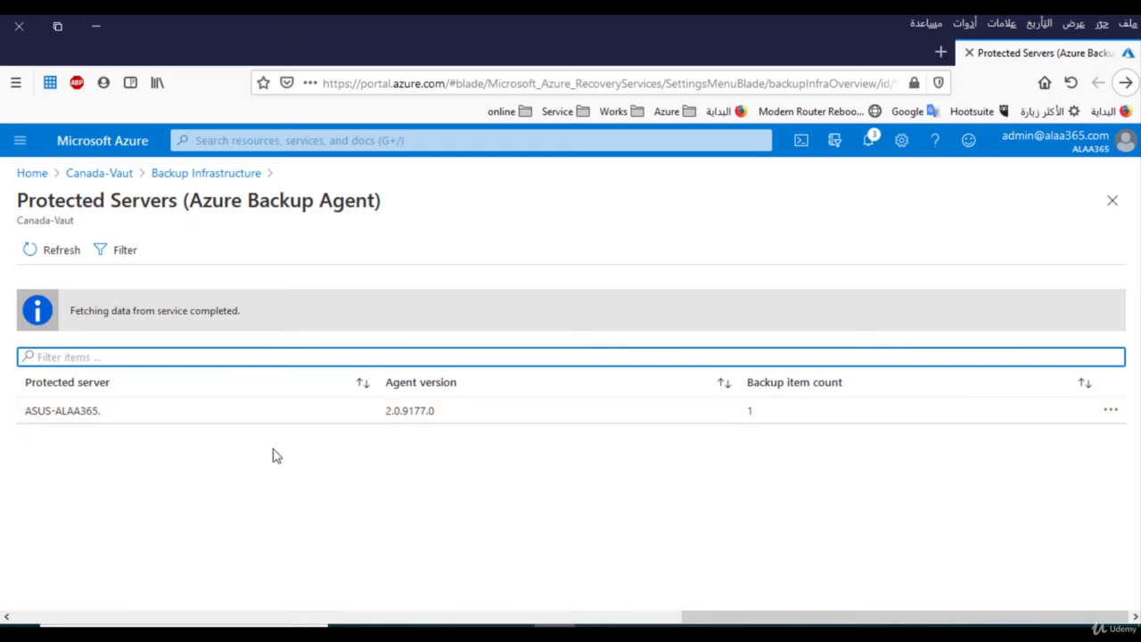
# Open the ASUS-ALAA365 protected server's details, showing last backup Success for D:\.
pyautogui.click(401, 417)
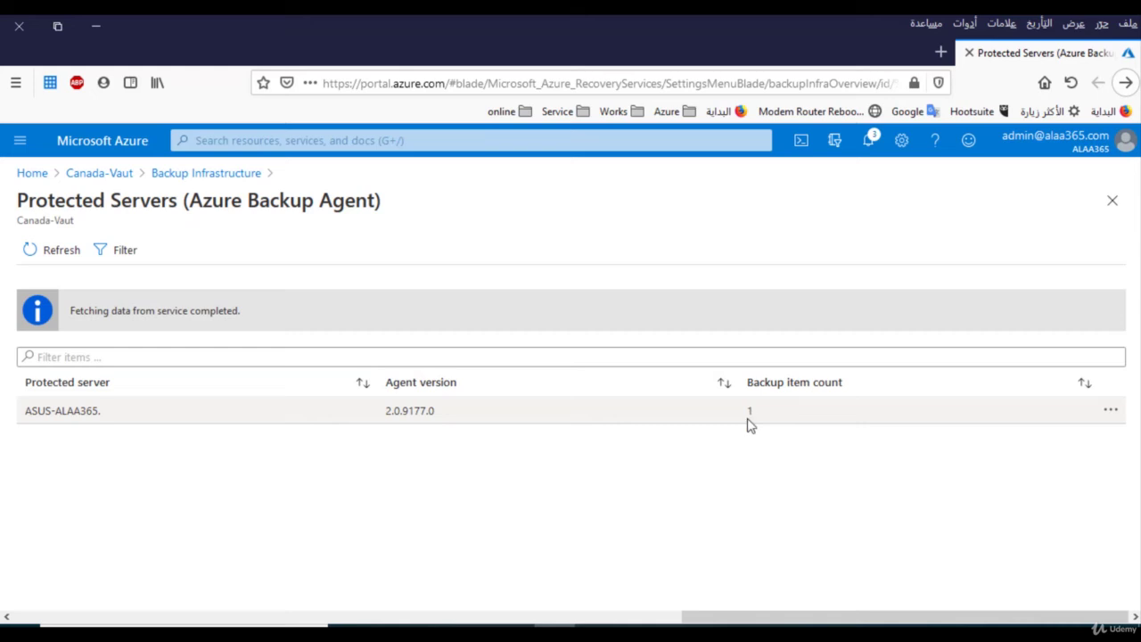
pyautogui.click(847, 419)
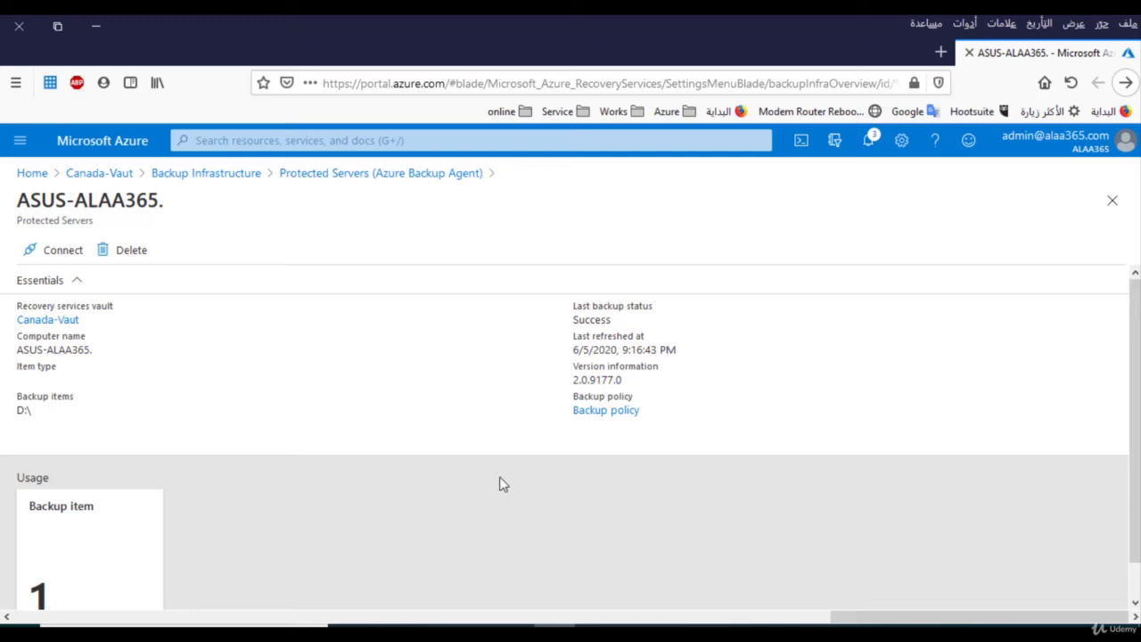
# Start deleting ASUS-ALAA365 and copy the server name from the blade heading.
pyautogui.click(130, 253)
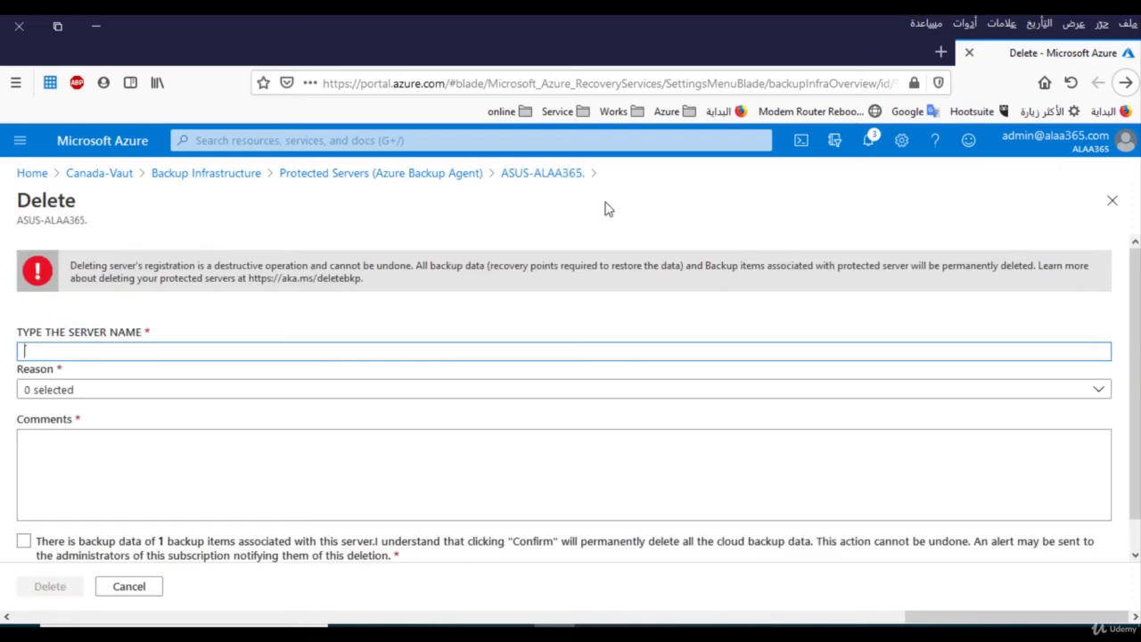
pyautogui.click(69, 220)
pyautogui.moveTo(87, 220); pyautogui.dragTo(18, 222)
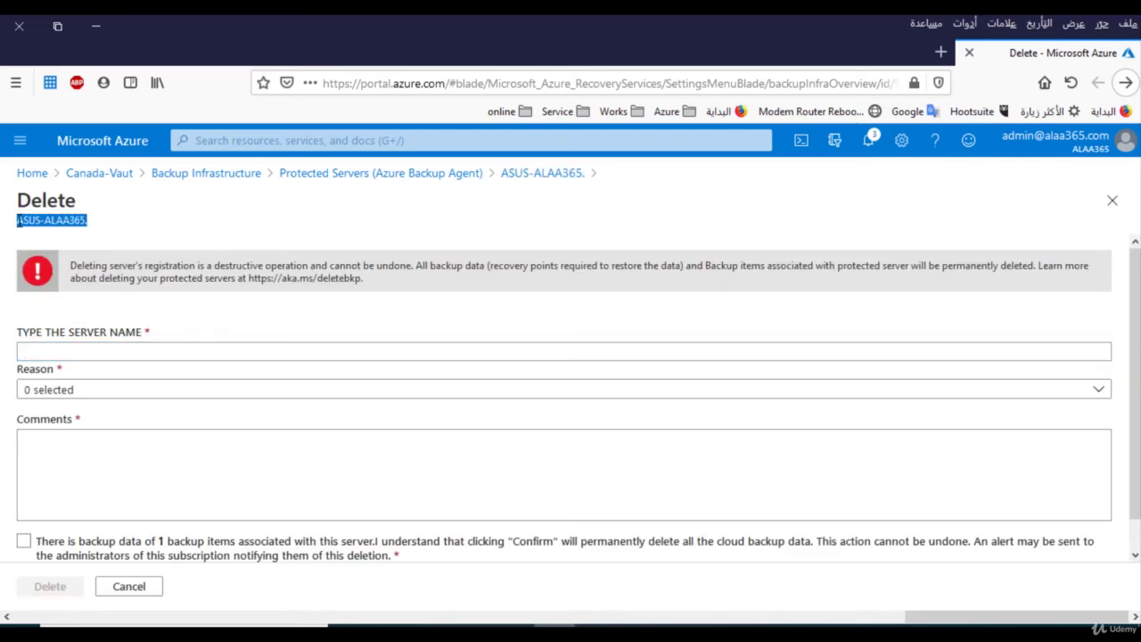
pyautogui.rightClick(18, 222)
pyautogui.click(32, 233)
# Try pasting the copied server name into the Delete pane's name field.
pyautogui.click(62, 349)
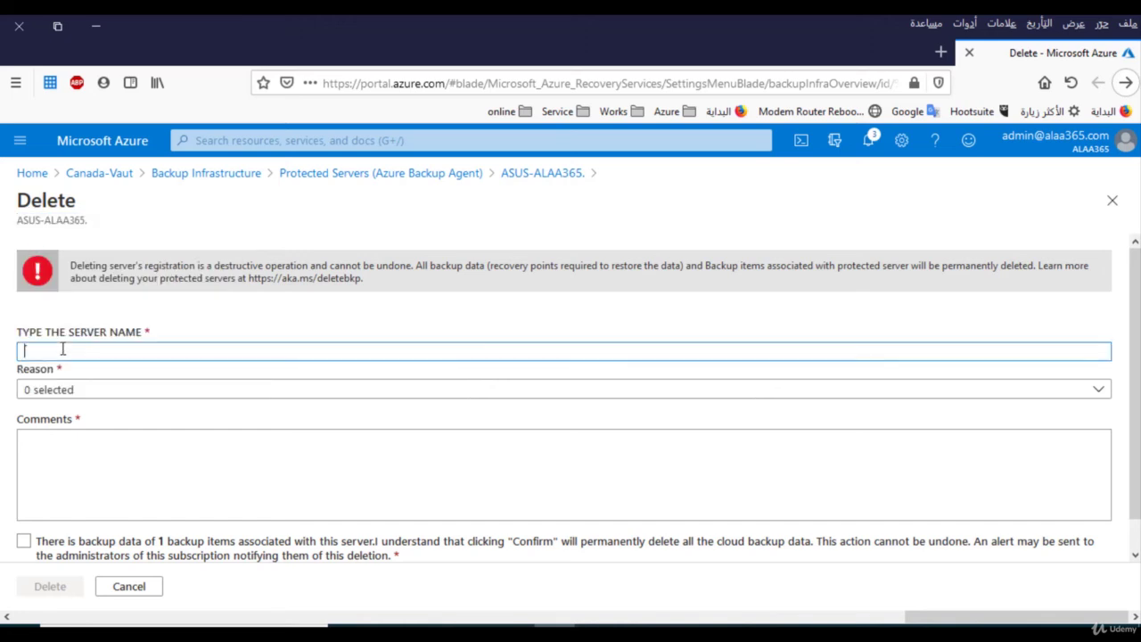
pyautogui.rightClick(62, 350)
pyautogui.press('Escape')
# Choose reason Recycling Dev/Test server, add a '.' comment, and acknowledge permanent data deletion.
pyautogui.click(880, 400)
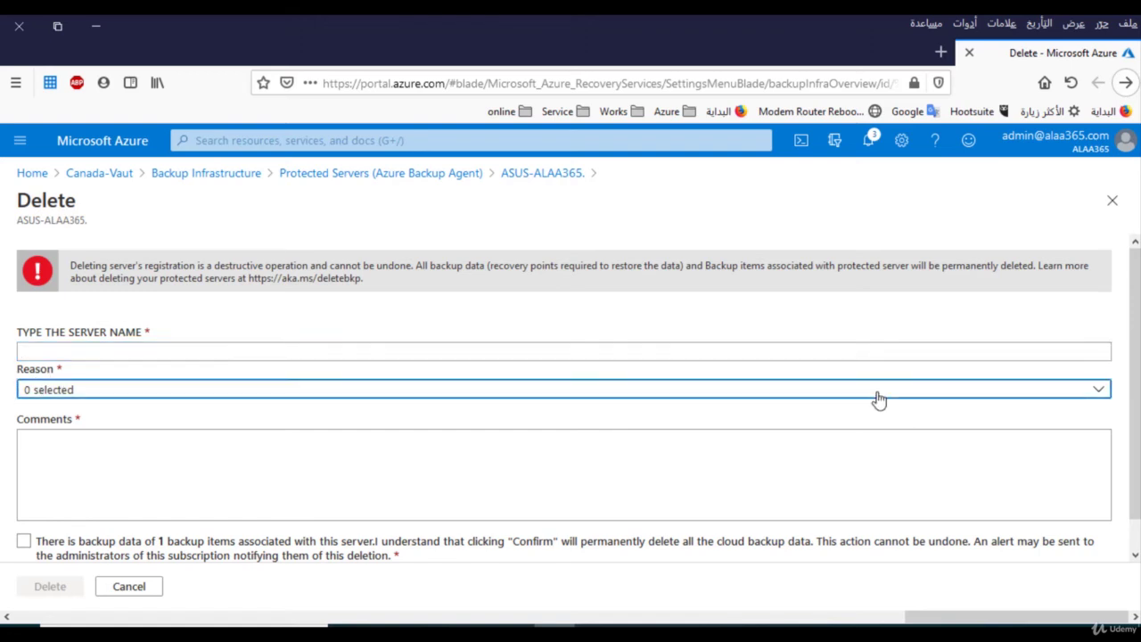
pyautogui.click(879, 400)
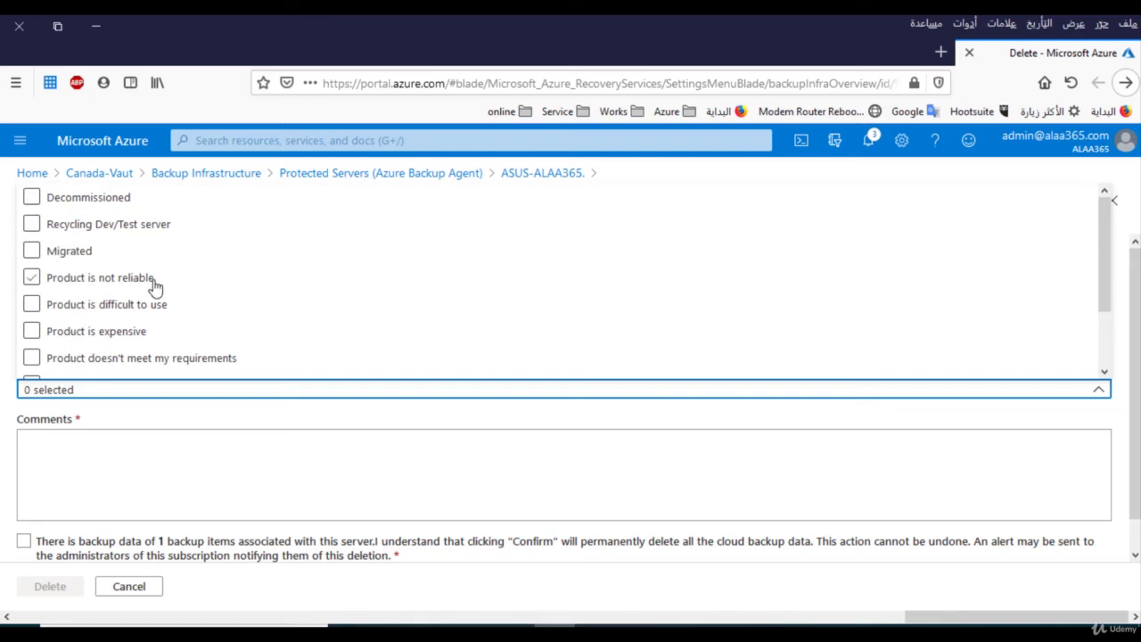
pyautogui.click(32, 226)
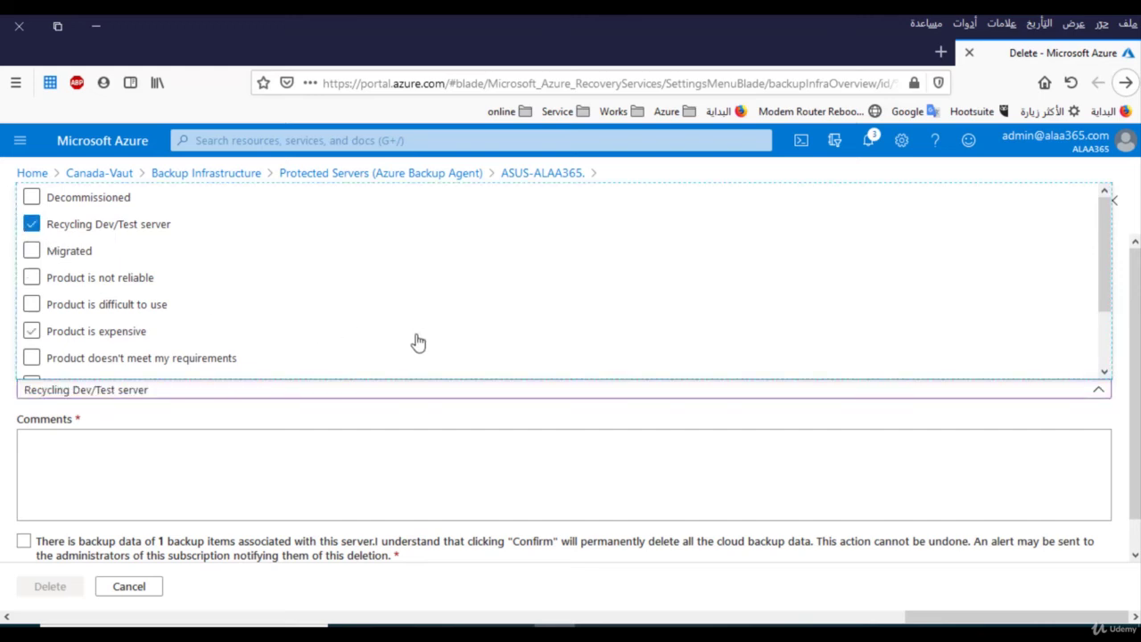
pyautogui.click(238, 453)
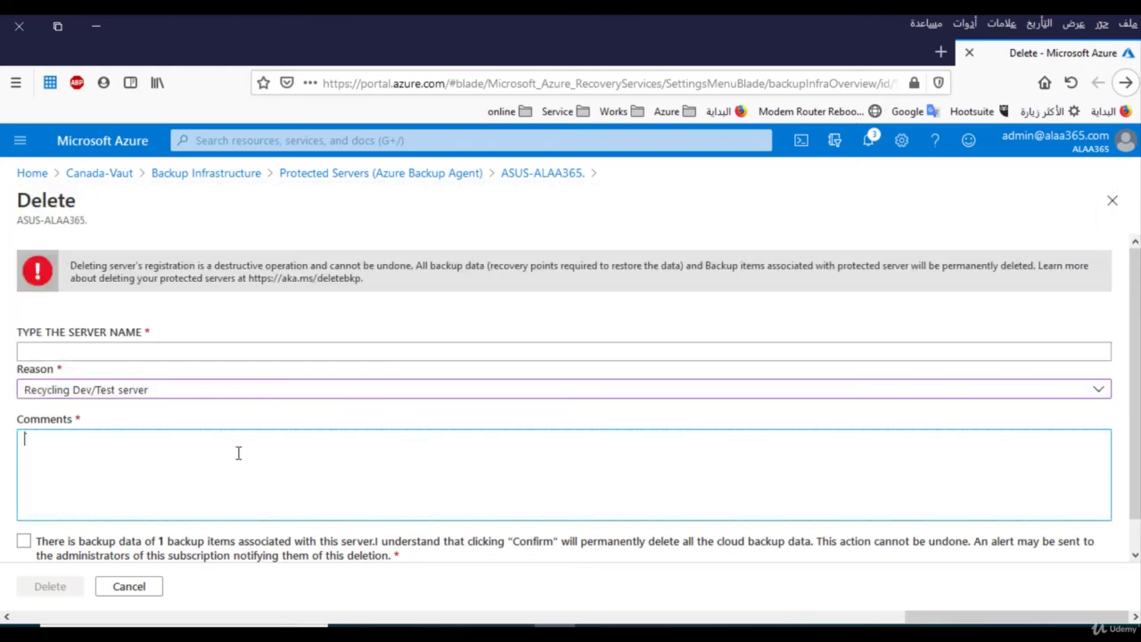
pyautogui.write('.')
pyautogui.click(25, 543)
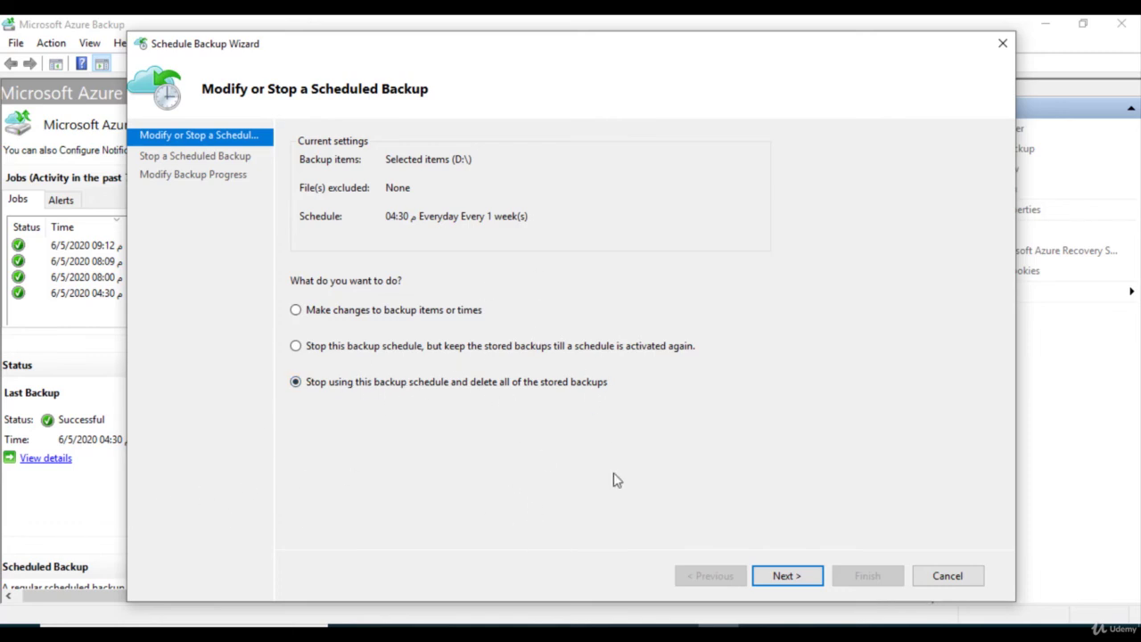
# Cancel the Schedule Backup Wizard, leaving the next backup scheduled for 6/6/2020 04:30.
pyautogui.click(555, 624)
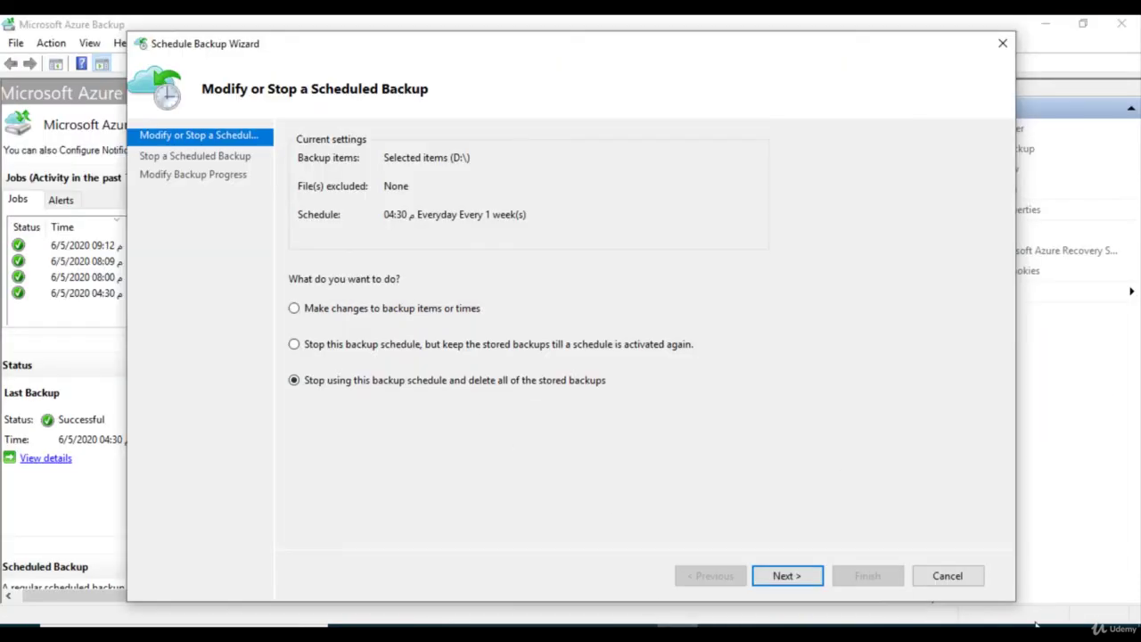
pyautogui.click(969, 578)
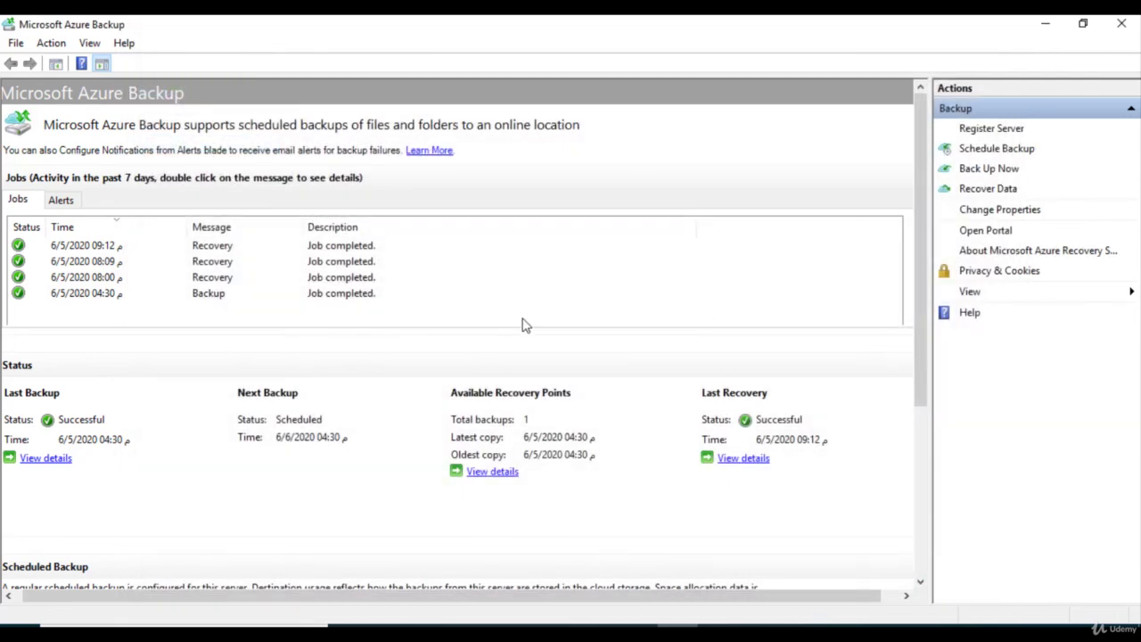
# Reopen Schedule Backup with 'Make changes to backup items or times' and advance to item selection.
pyautogui.click(1019, 150)
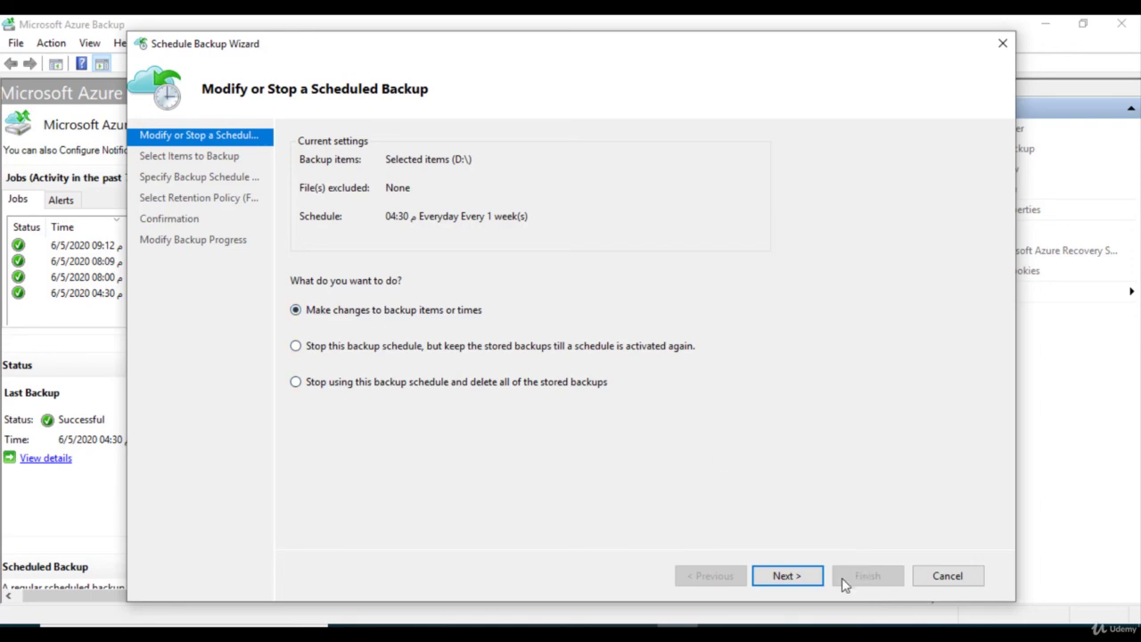
pyautogui.click(801, 577)
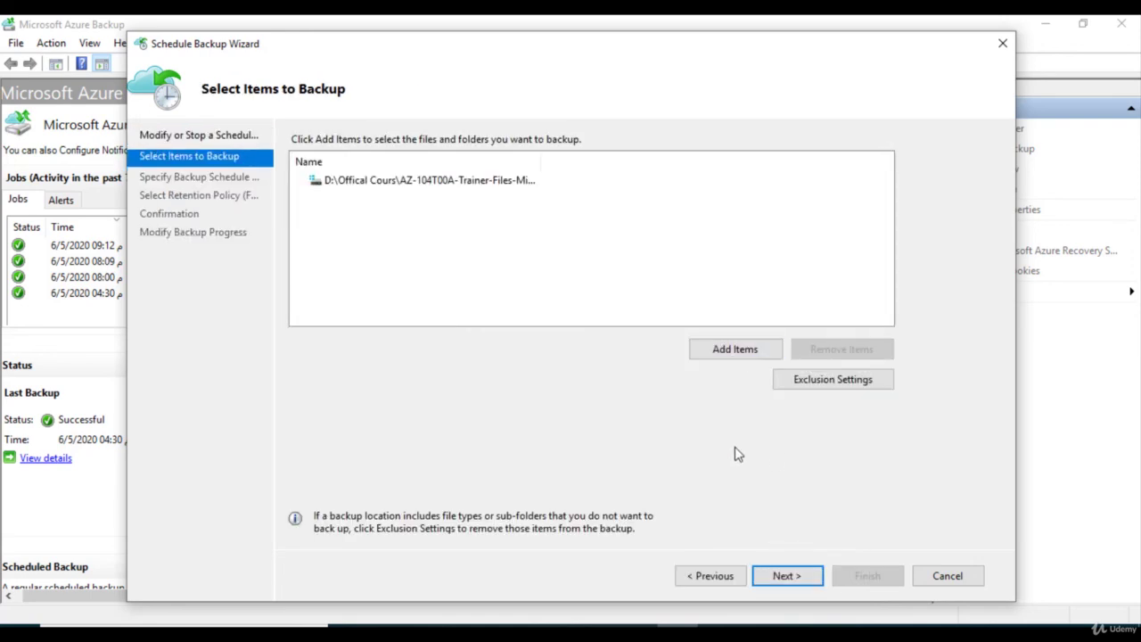